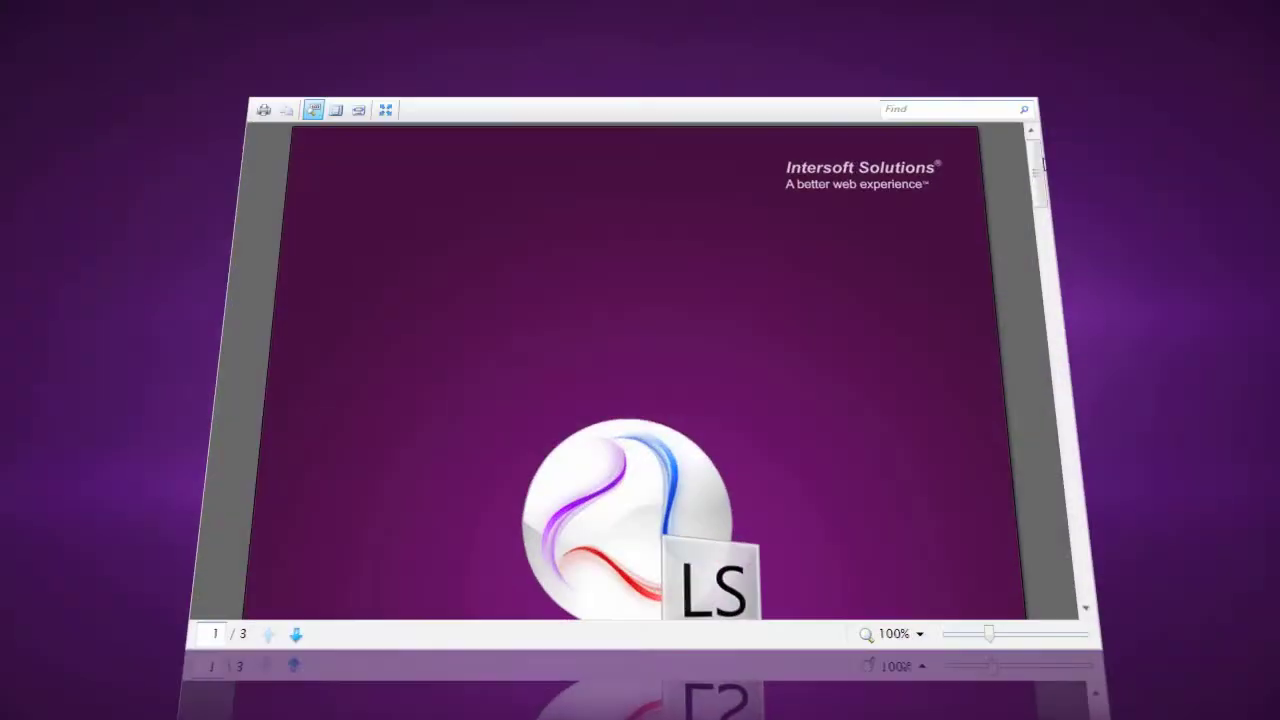
{"action": "left_click_drag", "start_coordinate": [1040, 205], "coordinate": [1048, 466]}
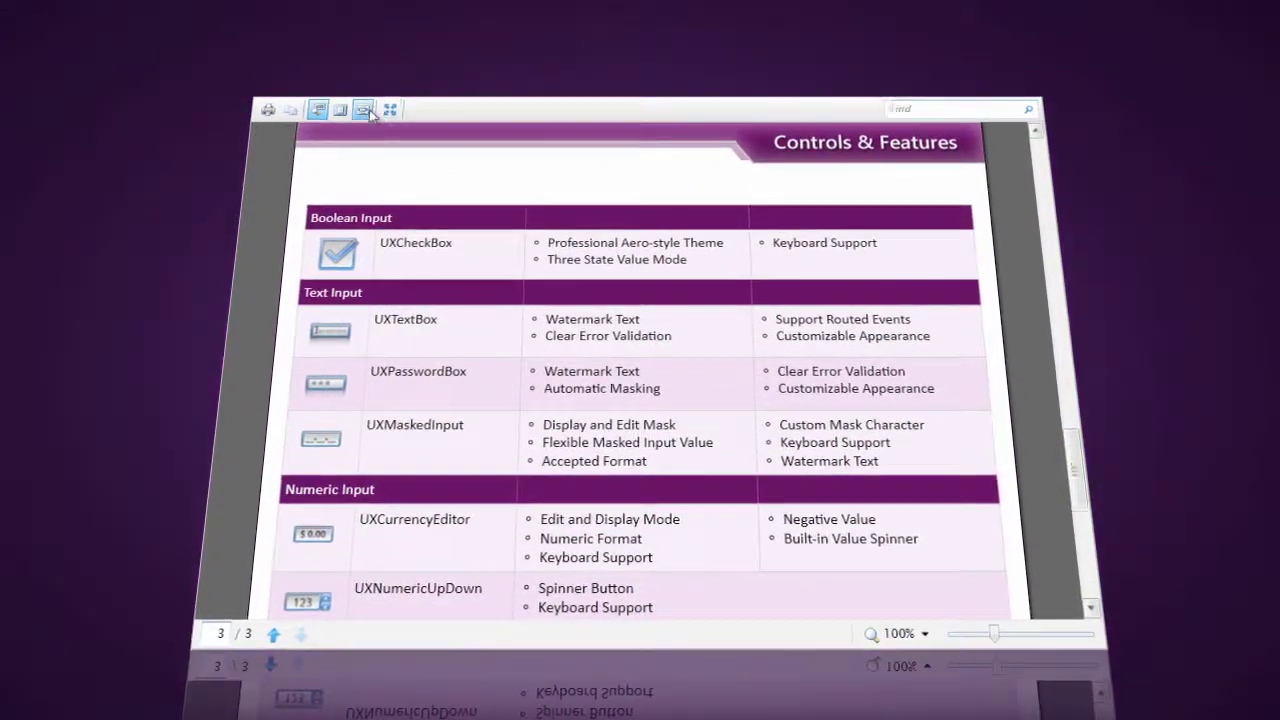
Fit the brochure's page 3, Controls & Features, entirely in view with Fit Page
{"action": "left_click", "coordinate": [339, 110]}
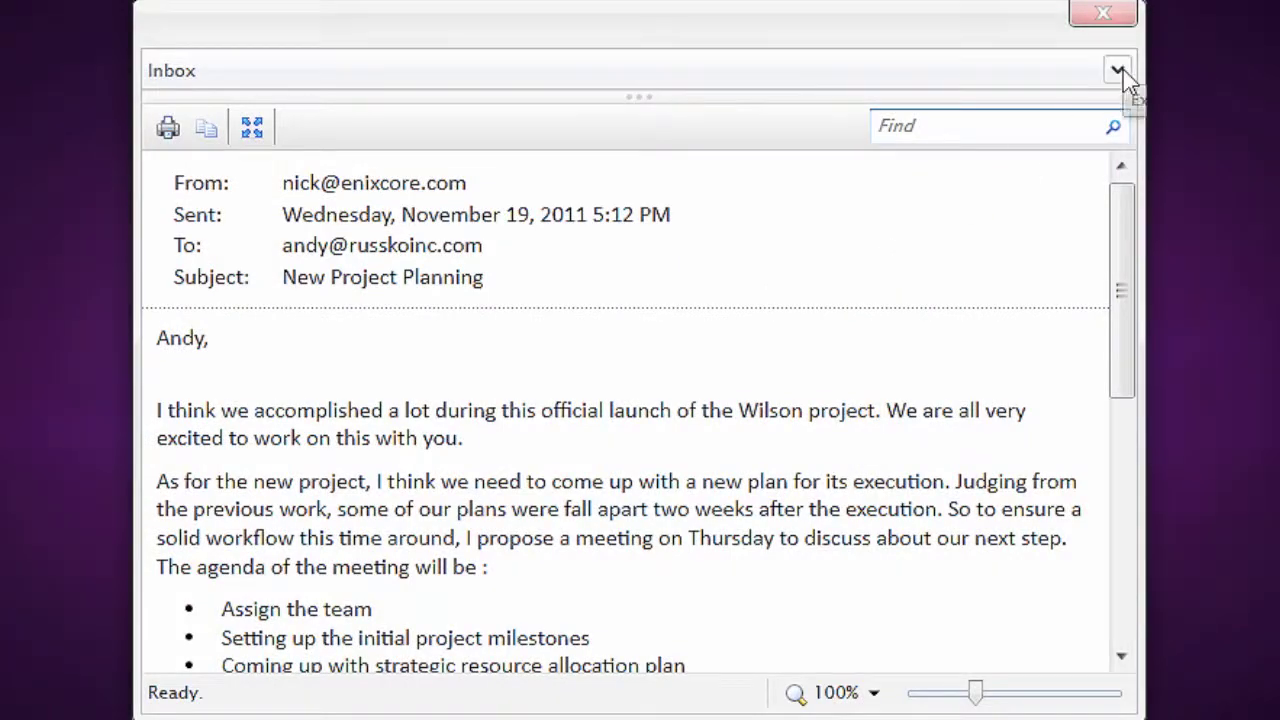
View the Blank Page exhibition invite, then the Intersoft purchase receipt, from the inbox list
{"action": "left_click", "coordinate": [1117, 70]}
{"action": "left_click_drag", "start_coordinate": [1123, 148], "coordinate": [1108, 475]}
{"action": "left_click", "coordinate": [673, 166]}
{"action": "left_click", "coordinate": [1117, 72]}
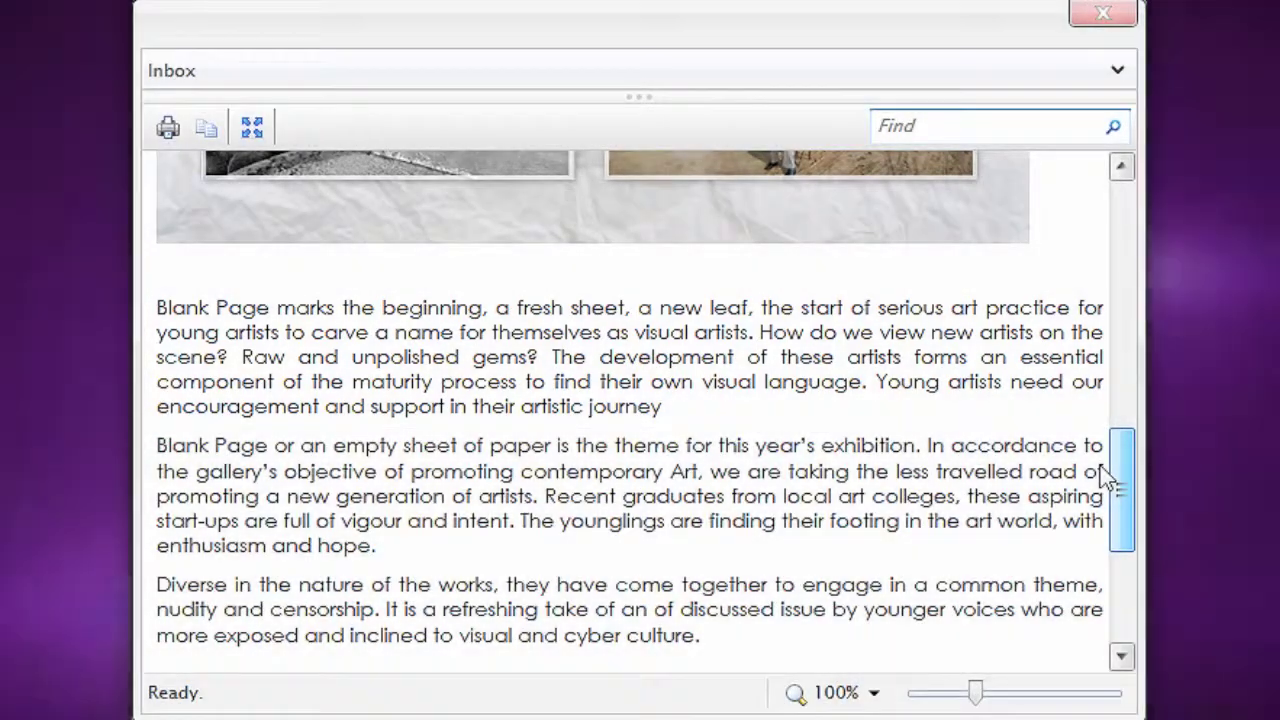
{"action": "mouse_move", "coordinate": [1108, 478]}
{"action": "left_mouse_down"}
{"action": "mouse_move", "coordinate": [1100, 509]}
{"action": "mouse_move", "coordinate": [1128, 191]}
{"action": "mouse_move", "coordinate": [1122, 474]}
{"action": "mouse_move", "coordinate": [1118, 485]}
{"action": "mouse_move", "coordinate": [1120, 190]}
{"action": "left_mouse_up"}
{"action": "left_click", "coordinate": [1117, 72]}
{"action": "left_click", "coordinate": [823, 191]}
{"action": "left_click", "coordinate": [1117, 72]}
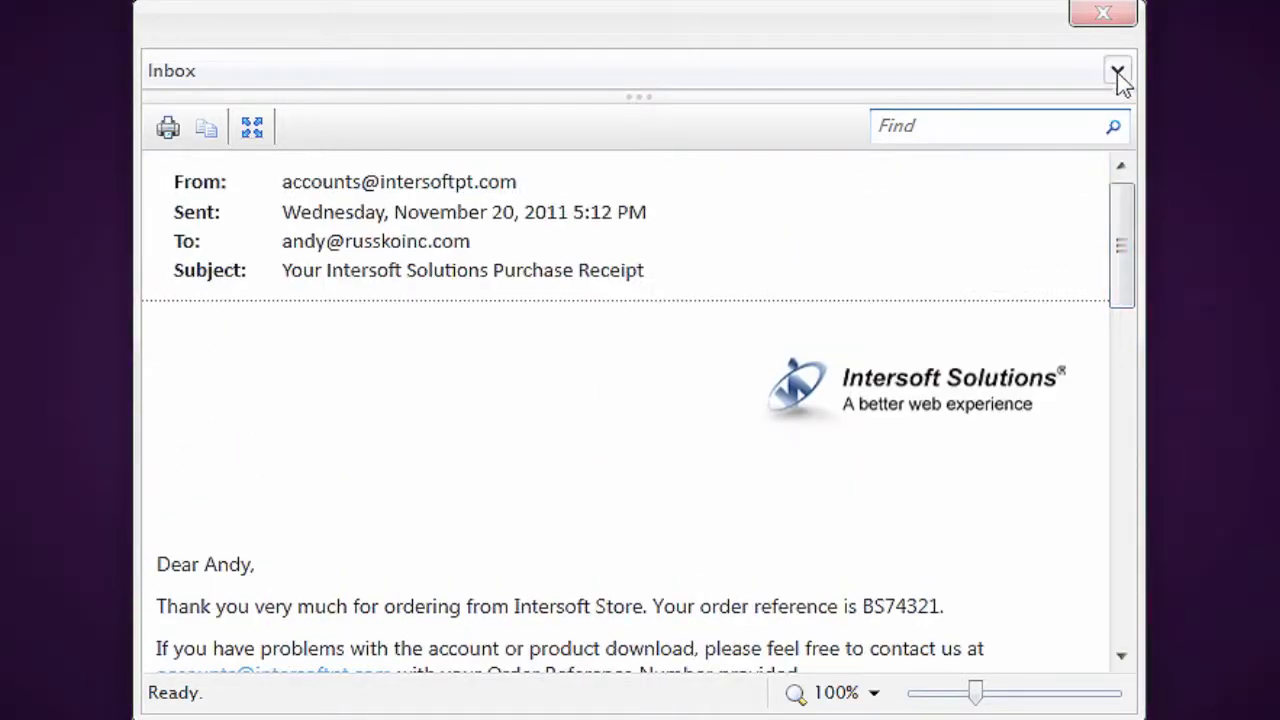
Show the SkyNet Bill email and collapse the inbox list
{"action": "left_click", "coordinate": [1117, 72]}
{"action": "left_click", "coordinate": [757, 220]}
{"action": "left_click", "coordinate": [1117, 72]}
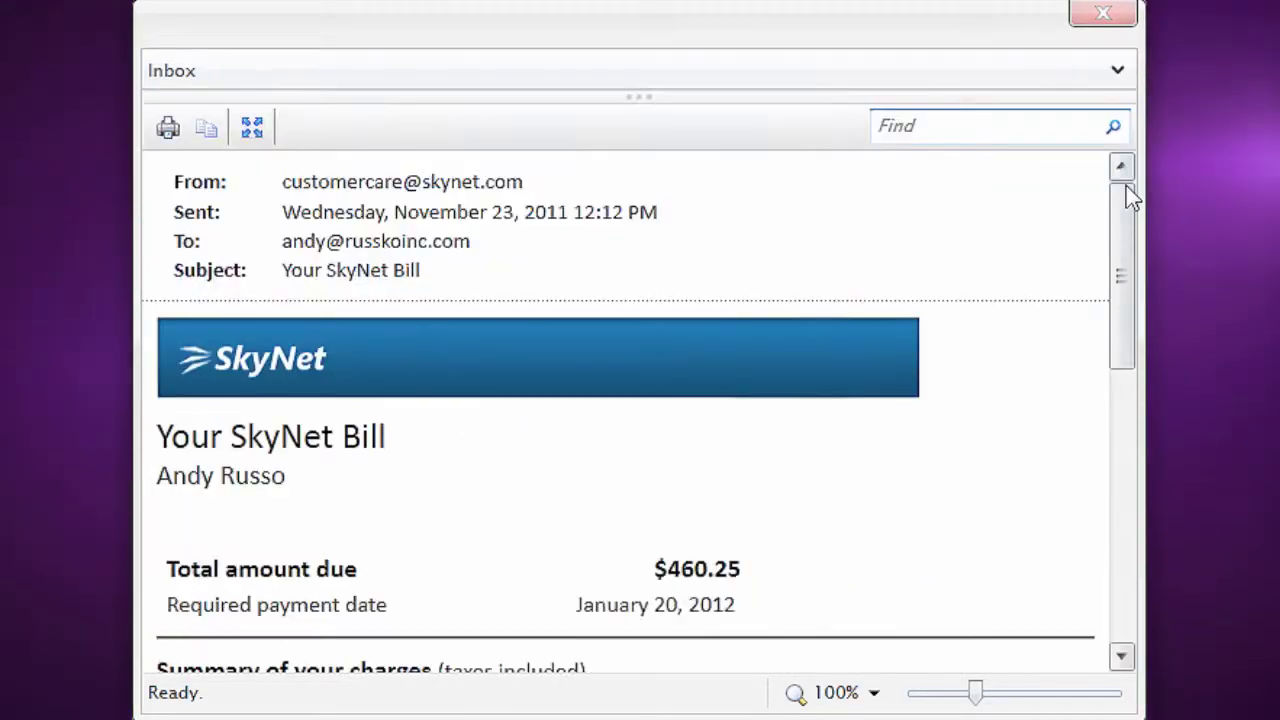
{"action": "mouse_move", "coordinate": [1128, 229]}
{"action": "left_mouse_down"}
{"action": "mouse_move", "coordinate": [1124, 447]}
{"action": "mouse_move", "coordinate": [1058, 268]}
{"action": "mouse_move", "coordinate": [1065, 228]}
{"action": "mouse_move", "coordinate": [1183, 234]}
{"action": "mouse_move", "coordinate": [880, 246]}
{"action": "left_mouse_up"}
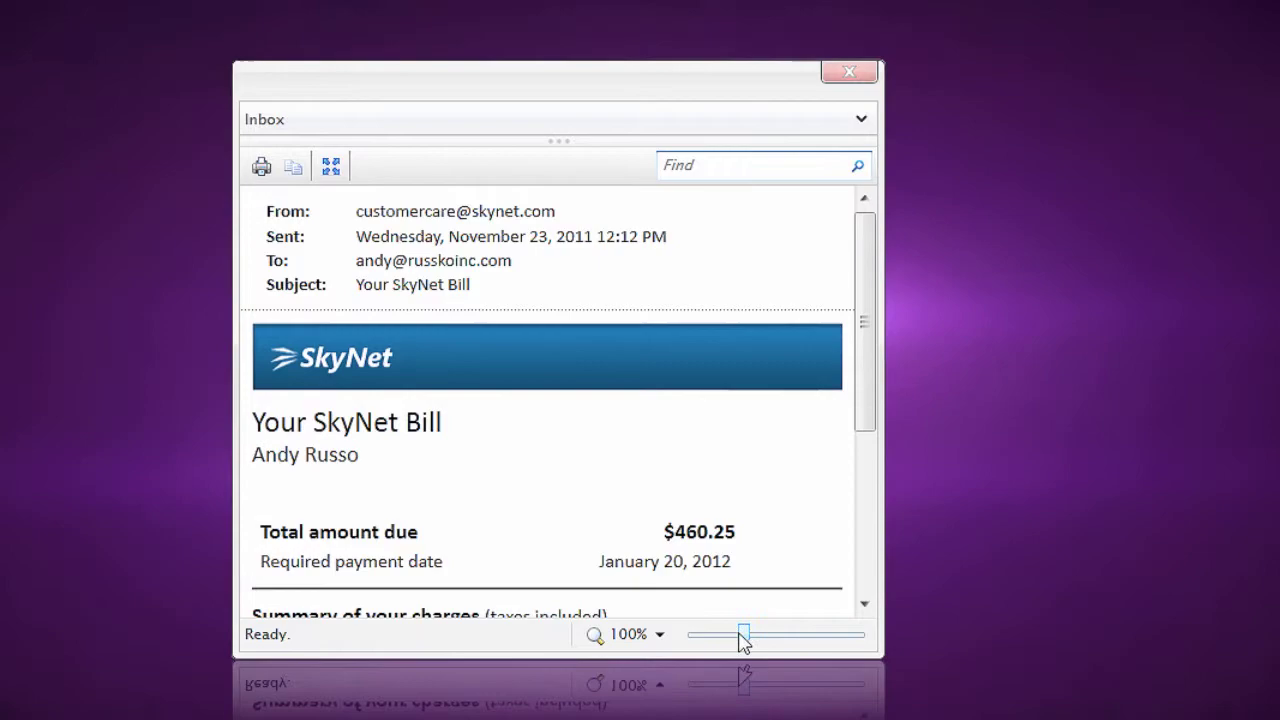
Zoom the SkyNet Bill to 130%, then about 70%, back to 100%, and widen the window
{"action": "left_click_drag", "start_coordinate": [741, 636], "coordinate": [767, 636]}
{"action": "left_click_drag", "start_coordinate": [866, 312], "coordinate": [866, 515]}
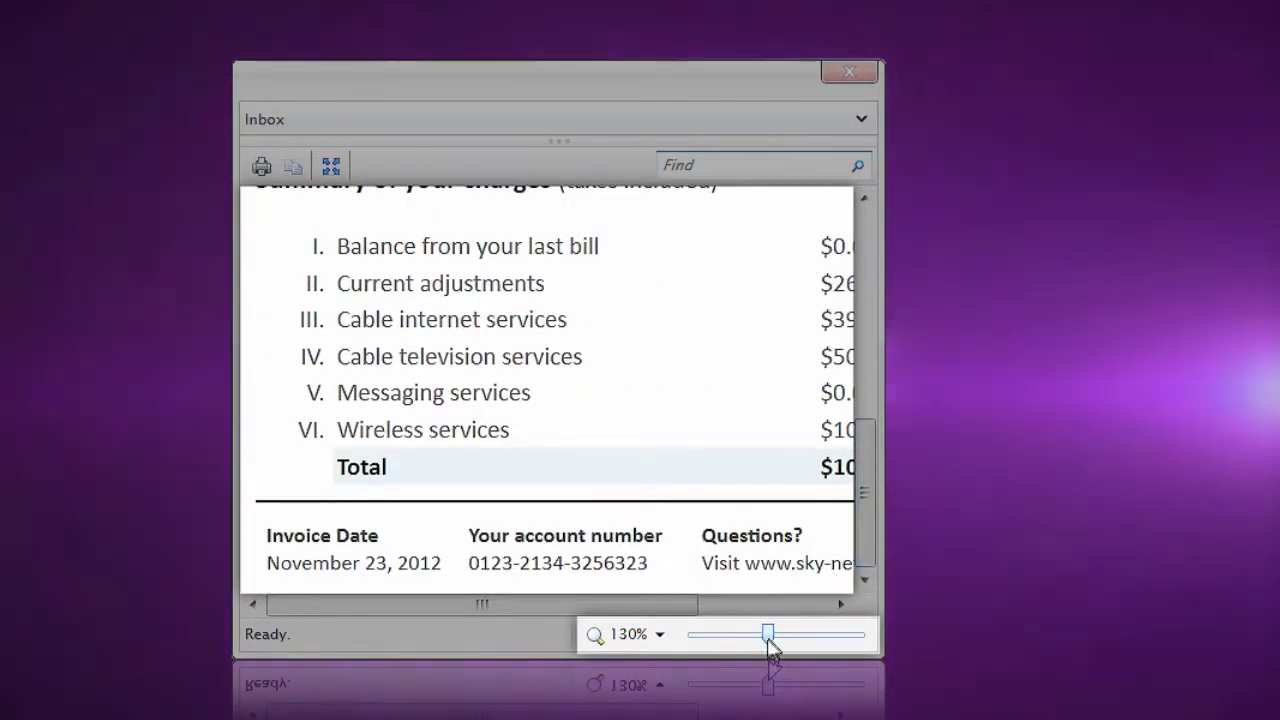
{"action": "left_click_drag", "start_coordinate": [752, 634], "coordinate": [710, 636]}
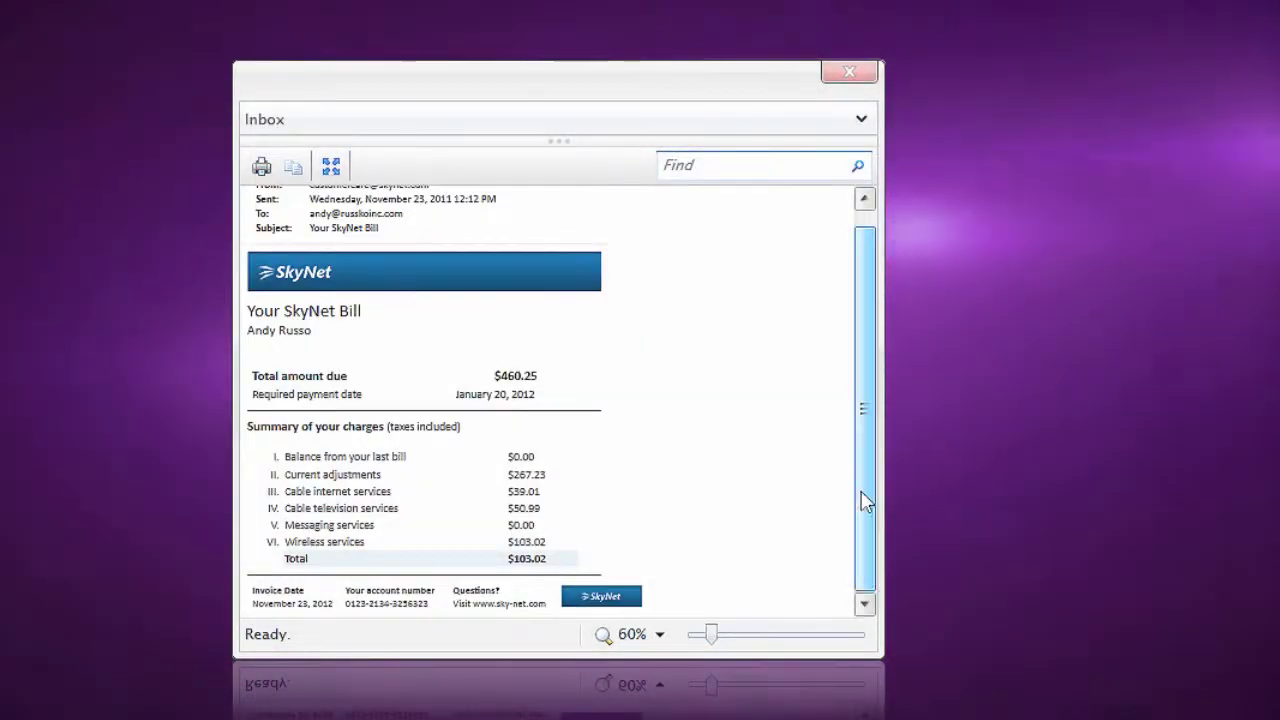
{"action": "mouse_move", "coordinate": [866, 500]}
{"action": "left_mouse_down"}
{"action": "mouse_move", "coordinate": [866, 457]}
{"action": "mouse_move", "coordinate": [866, 548]}
{"action": "left_mouse_up"}
{"action": "left_click", "coordinate": [664, 636]}
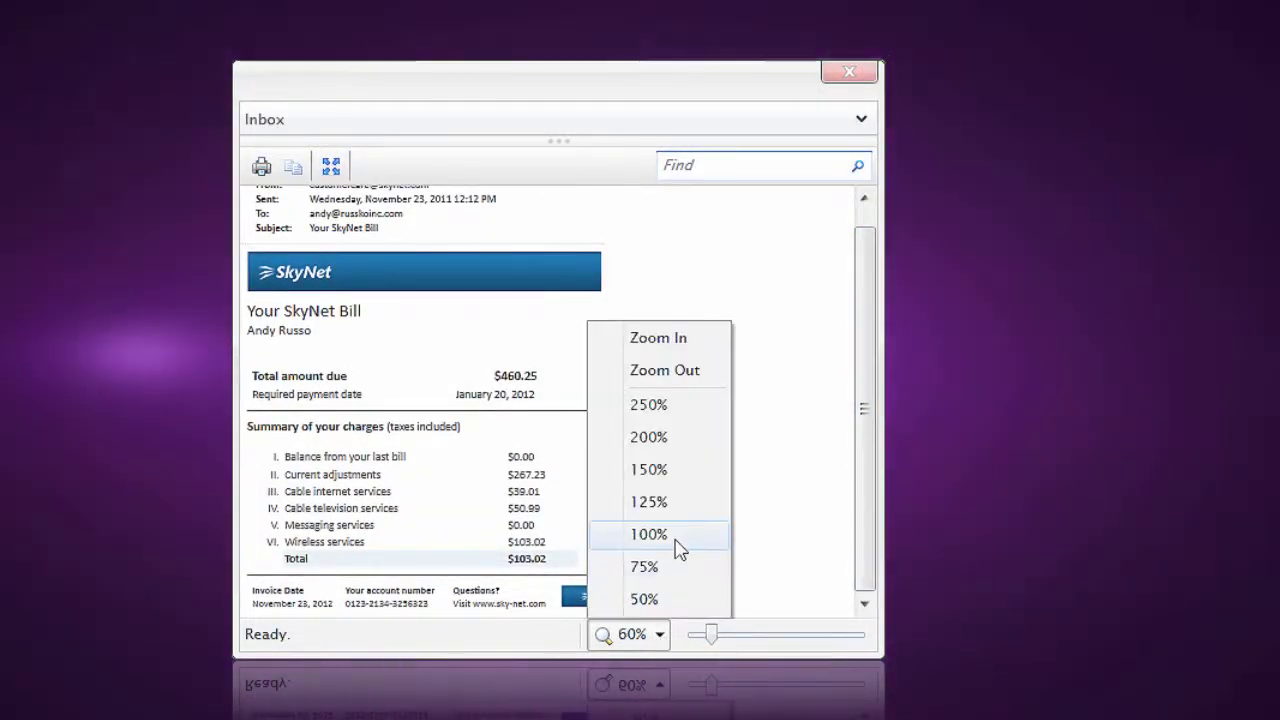
{"action": "left_click", "coordinate": [674, 534]}
{"action": "left_click_drag", "start_coordinate": [880, 505], "coordinate": [1016, 515]}
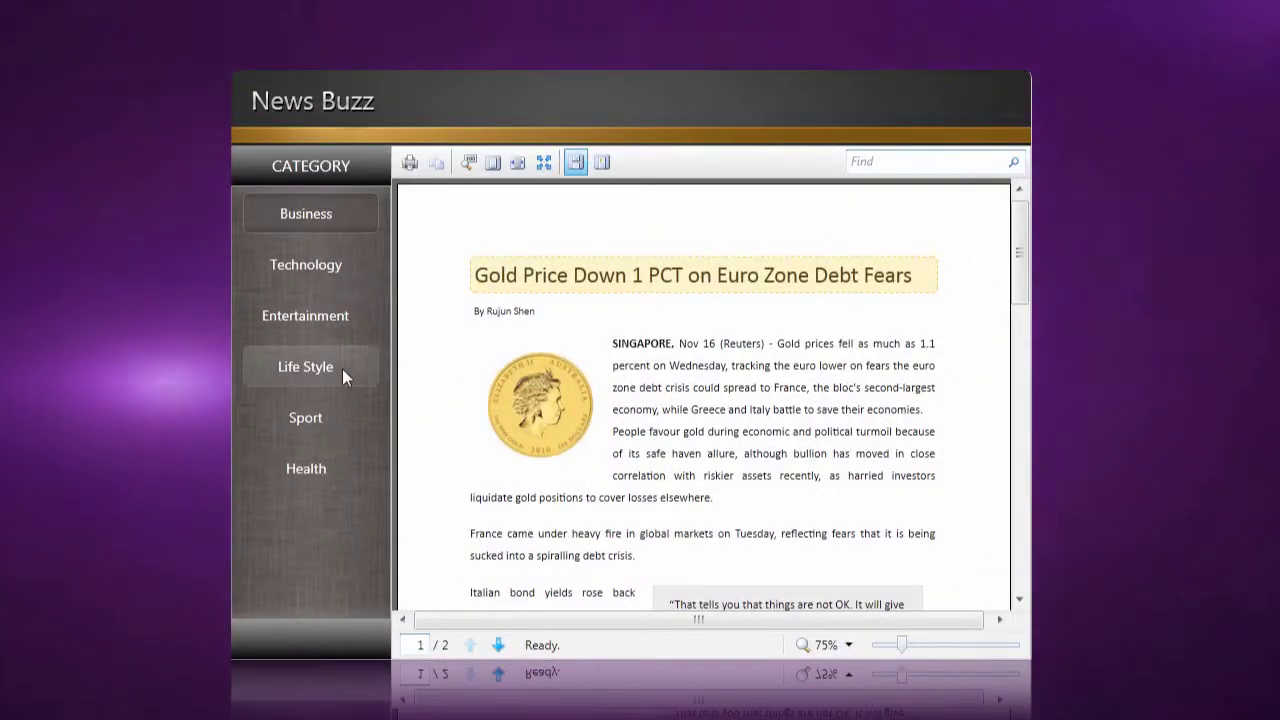
Show the Life Style watch-buying article in continuous Scroll View
{"action": "left_click", "coordinate": [342, 369]}
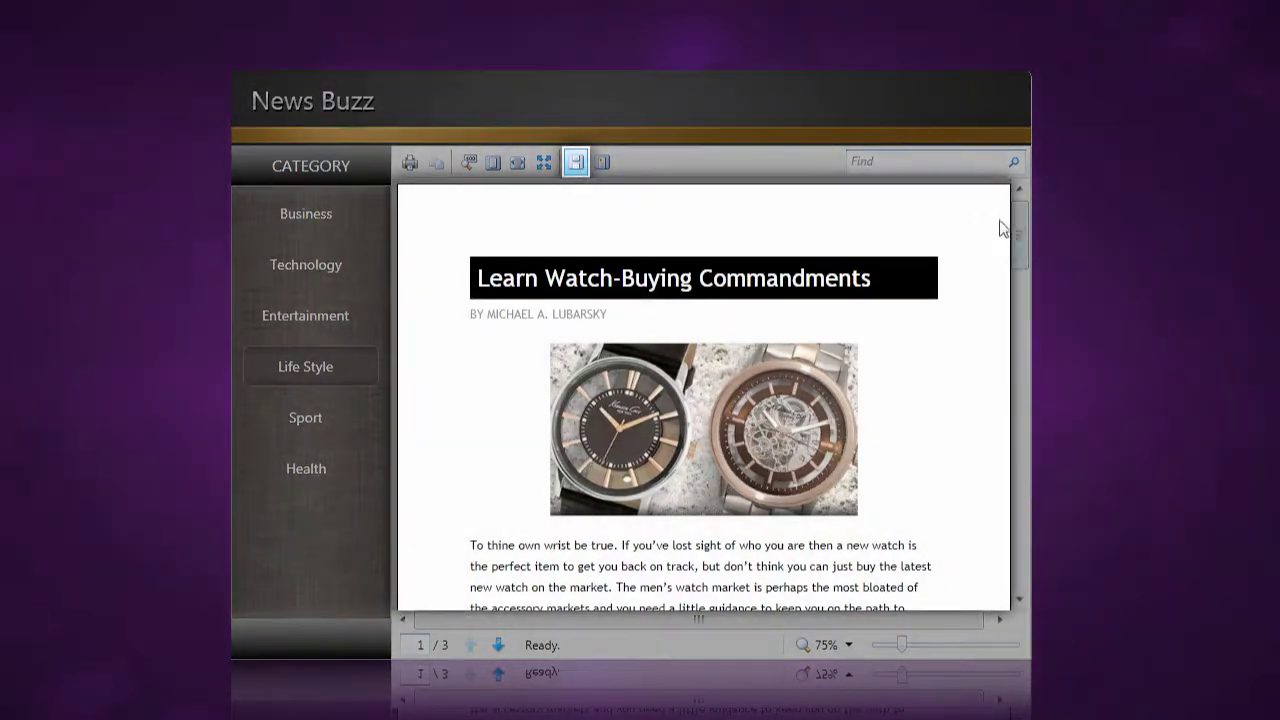
{"action": "left_click_drag", "start_coordinate": [1018, 228], "coordinate": [1013, 335]}
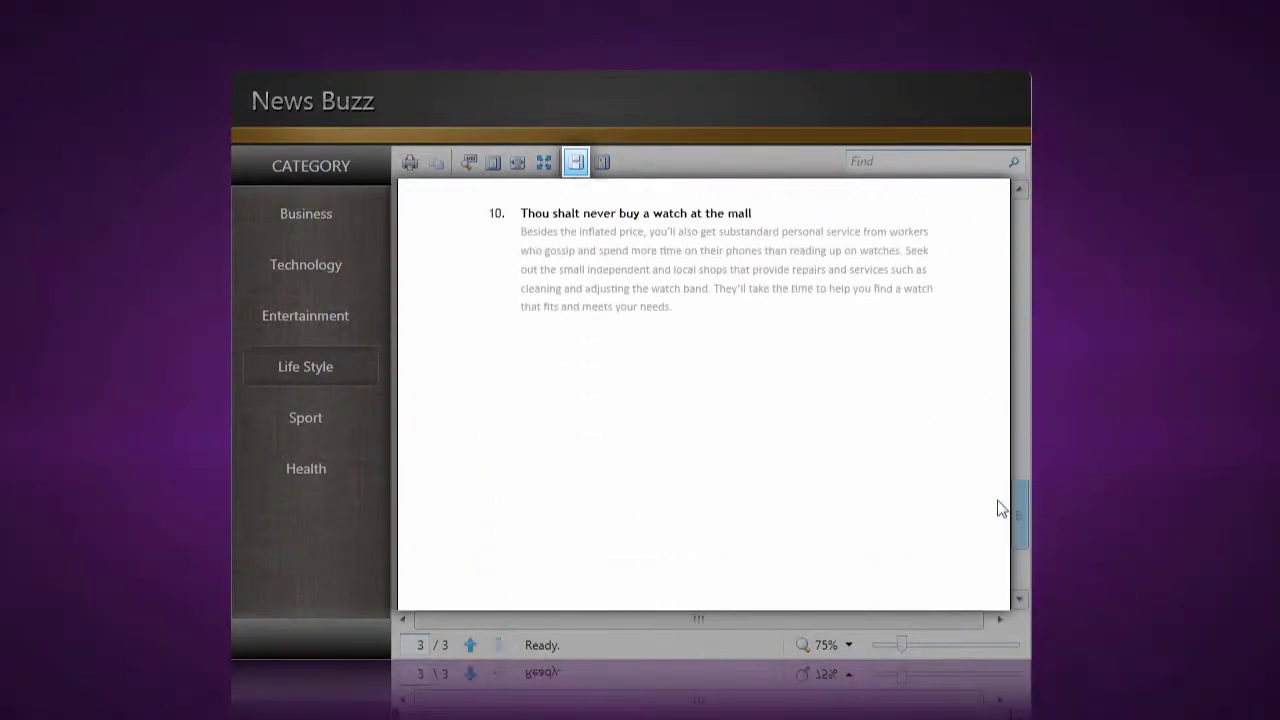
{"action": "mouse_move", "coordinate": [1000, 406]}
{"action": "left_mouse_down"}
{"action": "mouse_move", "coordinate": [988, 214]}
{"action": "mouse_move", "coordinate": [1018, 287]}
{"action": "left_mouse_up"}
{"action": "left_click", "coordinate": [603, 163]}
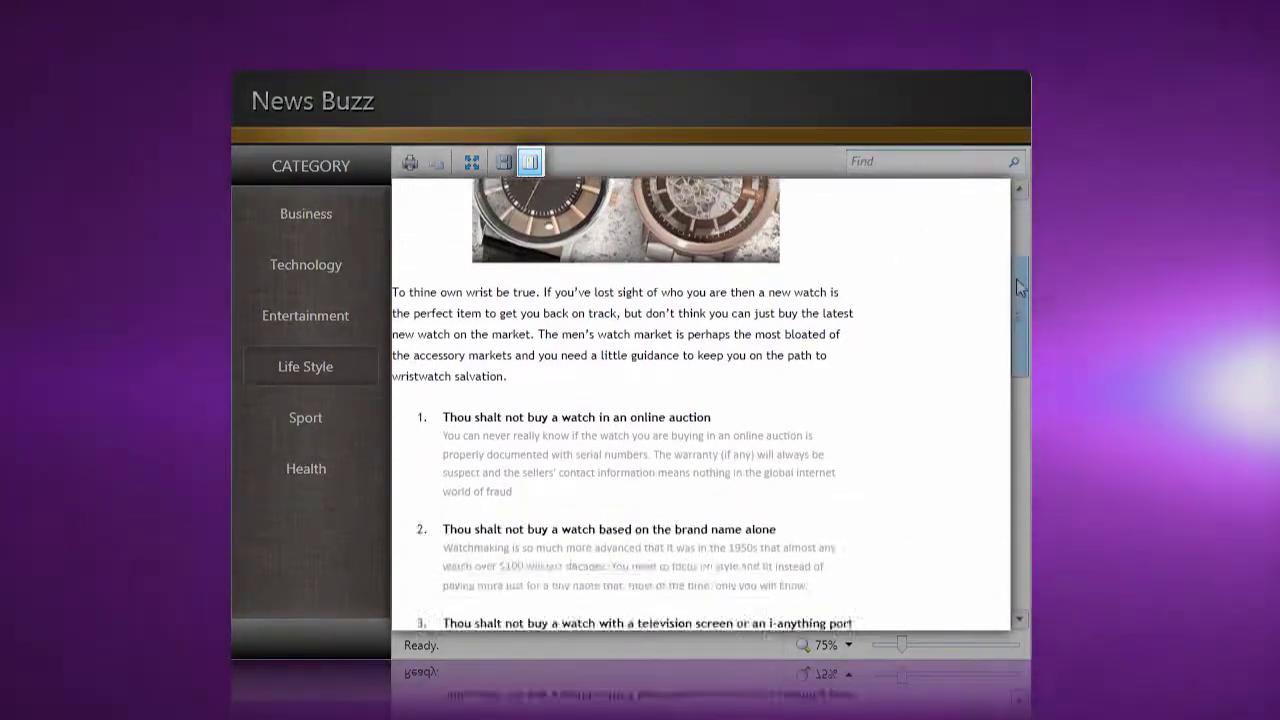
{"action": "mouse_move", "coordinate": [1010, 372]}
{"action": "left_mouse_down"}
{"action": "mouse_move", "coordinate": [994, 514]}
{"action": "mouse_move", "coordinate": [986, 217]}
{"action": "left_mouse_up"}
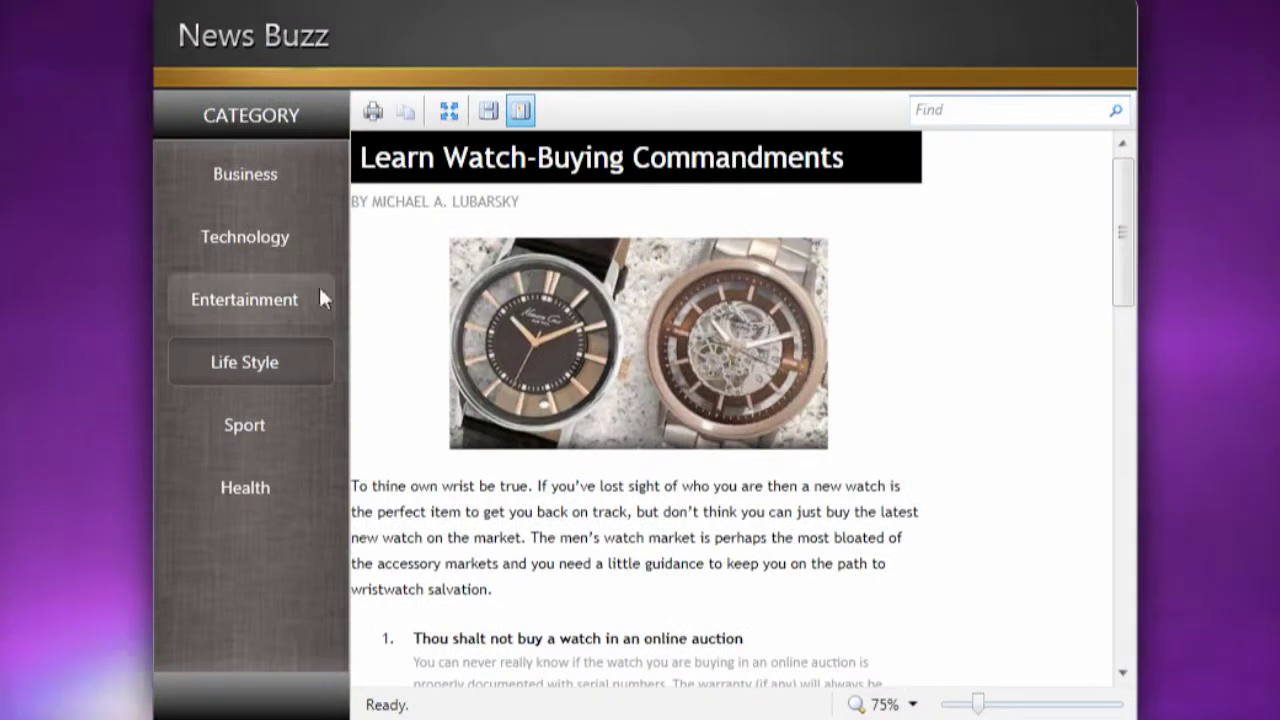
Show the Entertainment article in Page View, zooming through 100%, 200%, about 170%, then 75%
{"action": "left_click", "coordinate": [278, 304]}
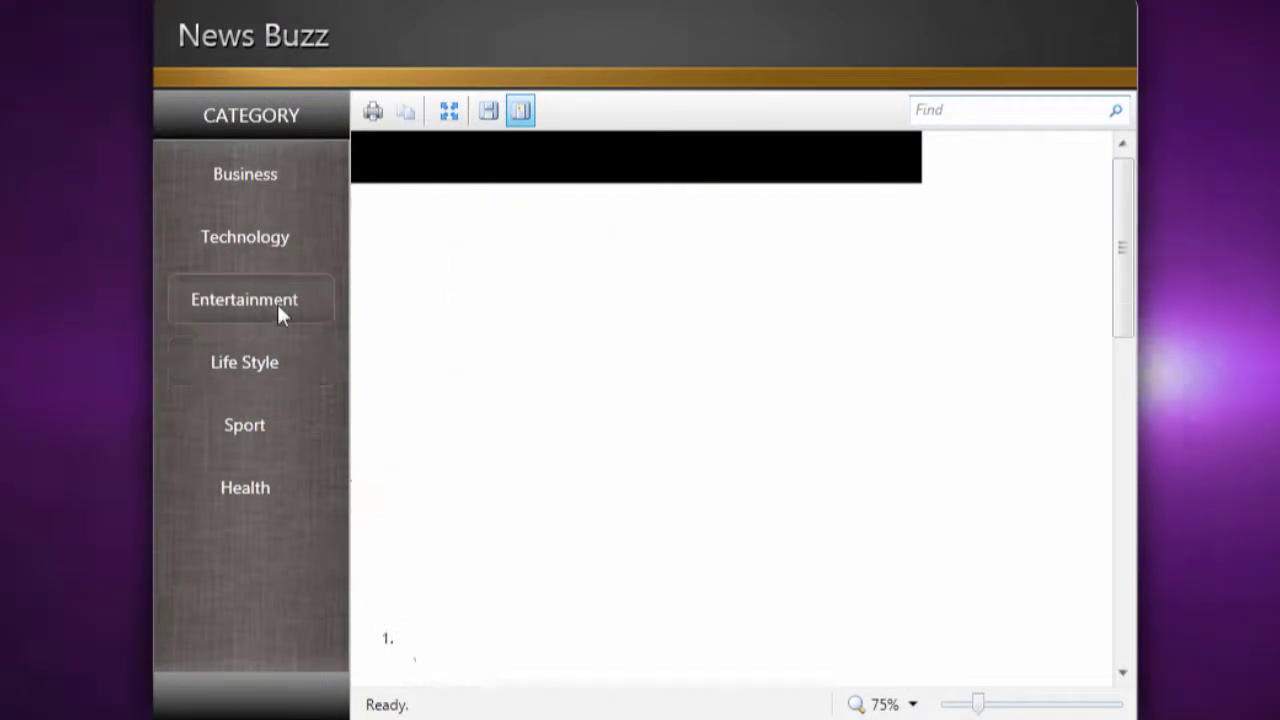
{"action": "left_click", "coordinate": [504, 114]}
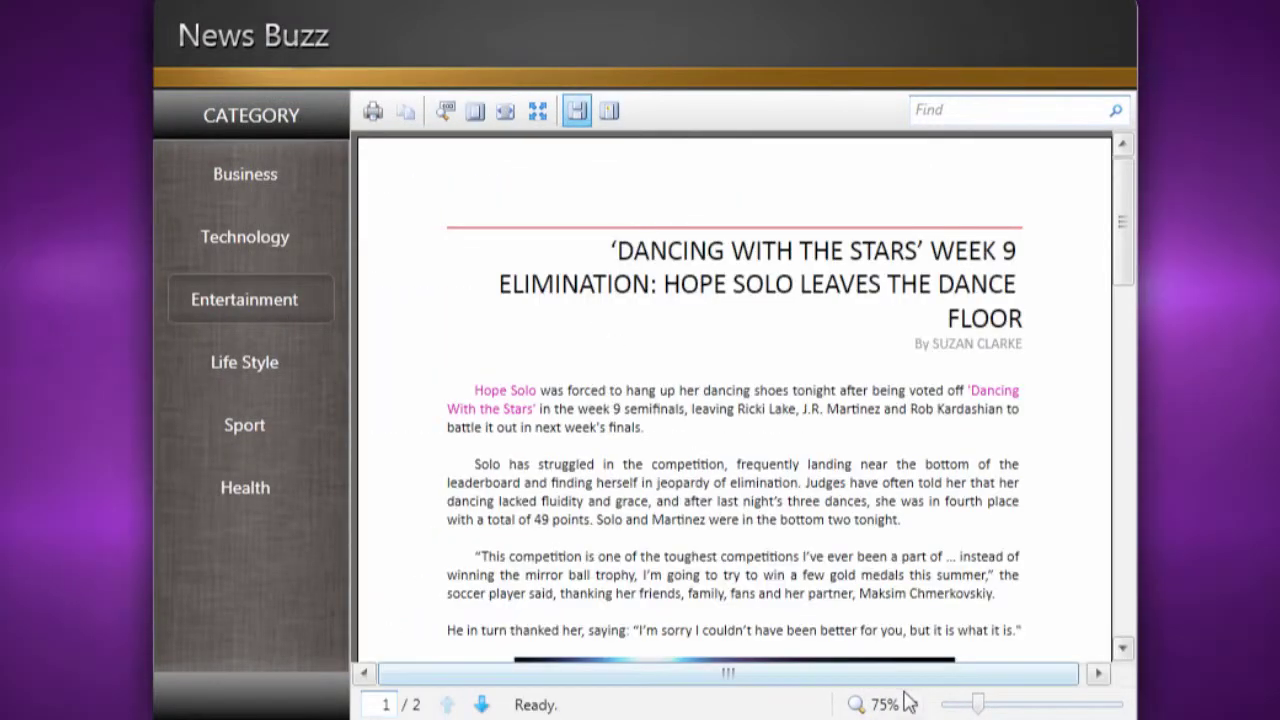
{"action": "left_click", "coordinate": [895, 614]}
{"action": "left_click", "coordinate": [912, 704]}
{"action": "left_click", "coordinate": [900, 527]}
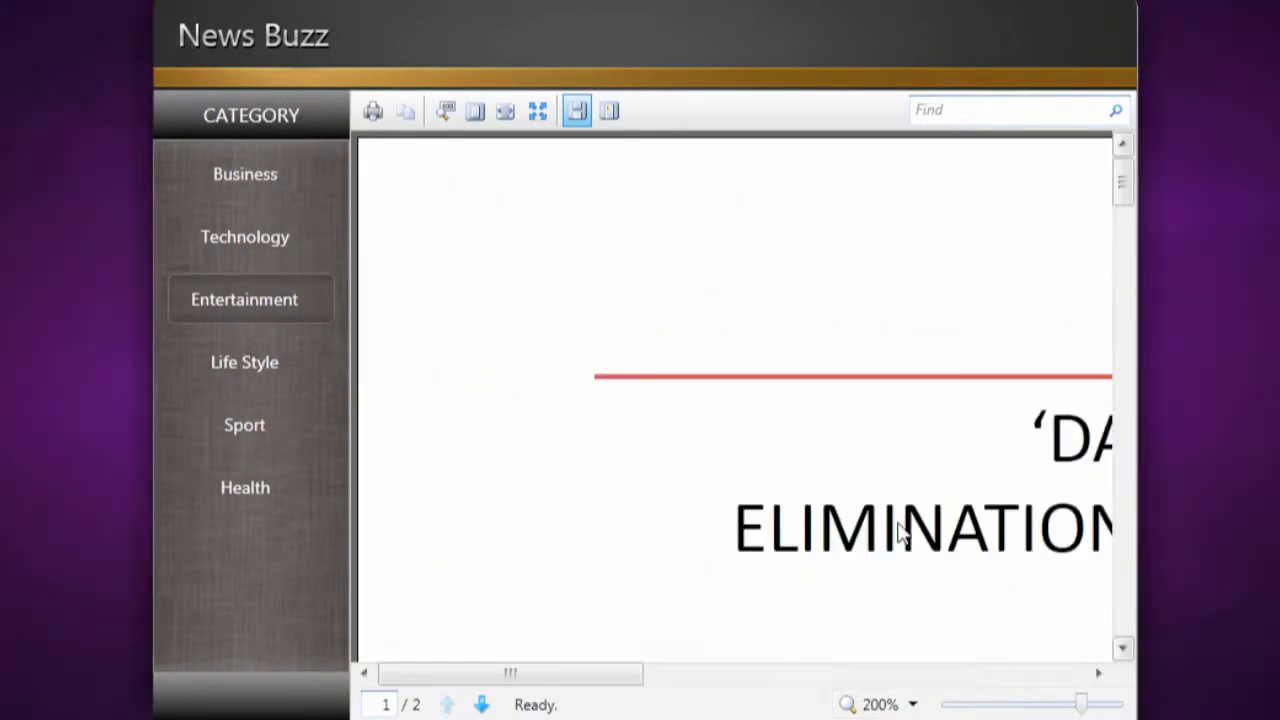
{"action": "left_click_drag", "start_coordinate": [1083, 704], "coordinate": [978, 704]}
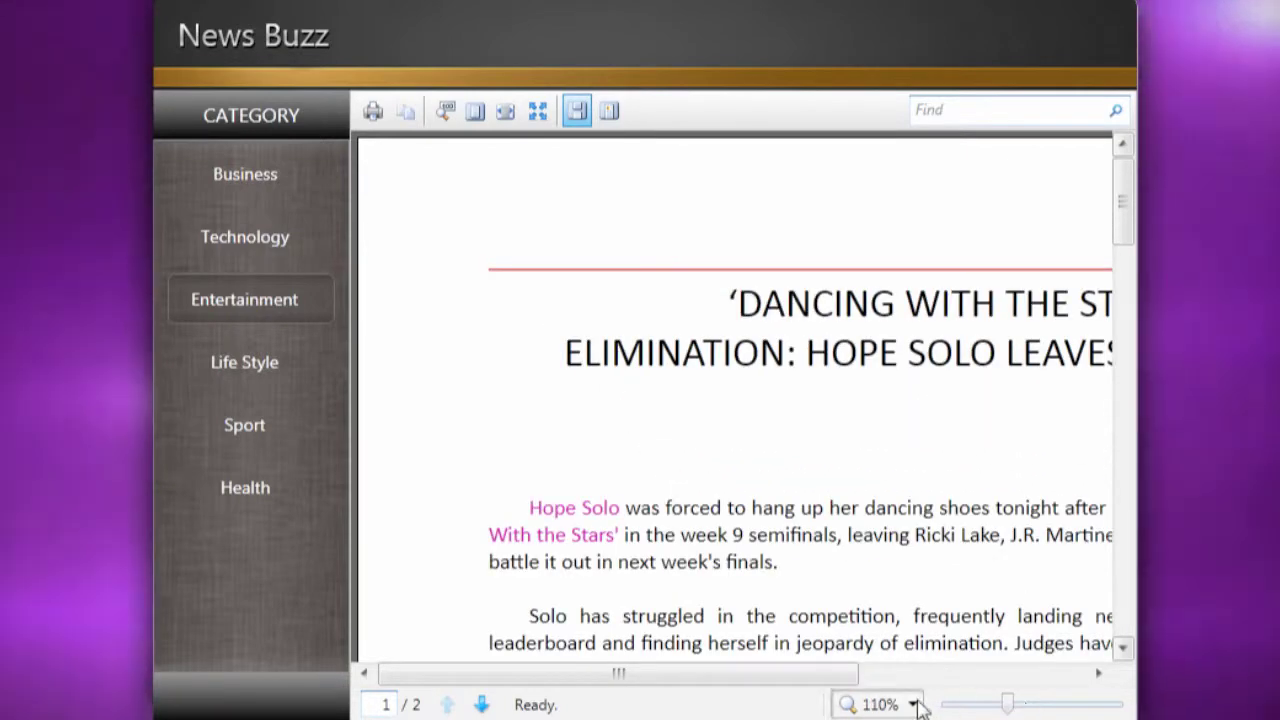
{"action": "left_click", "coordinate": [912, 704]}
{"action": "left_click", "coordinate": [920, 642]}
Find matches for 'Hope' and select HOPE in the headline
{"action": "left_click", "coordinate": [957, 108]}
{"action": "type", "text": "Hope"}
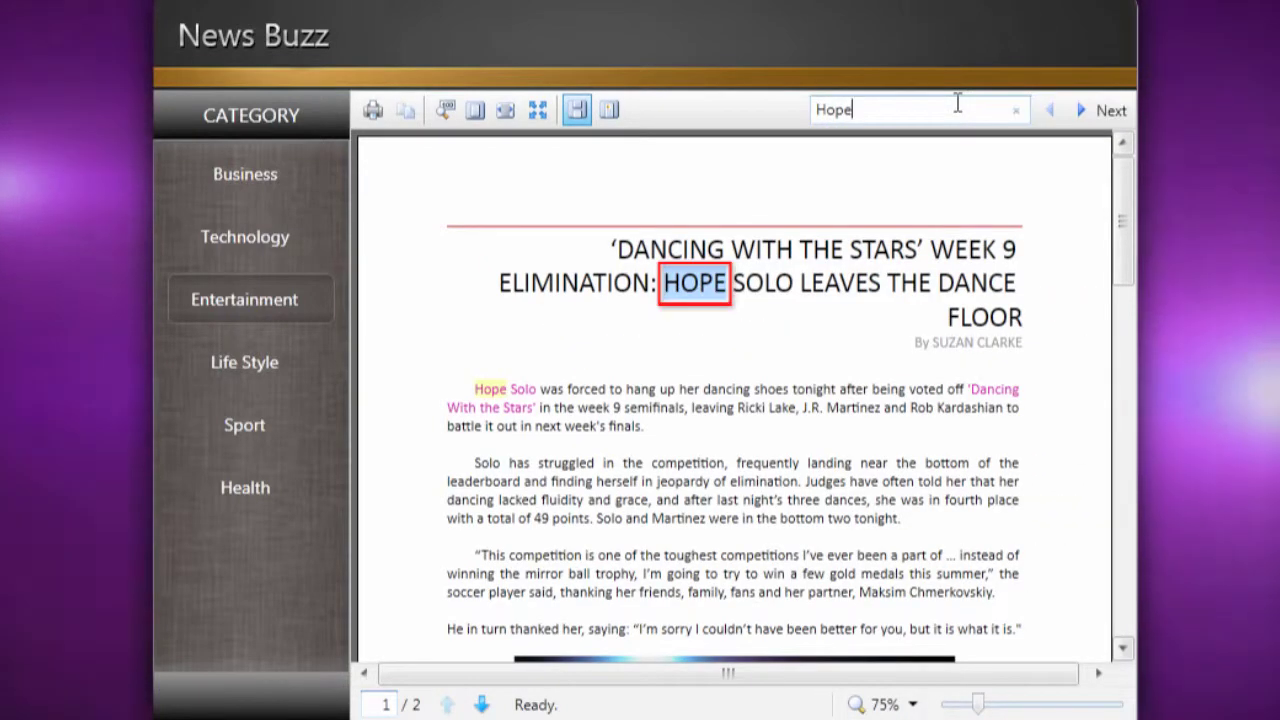
{"action": "left_click", "coordinate": [1098, 112]}
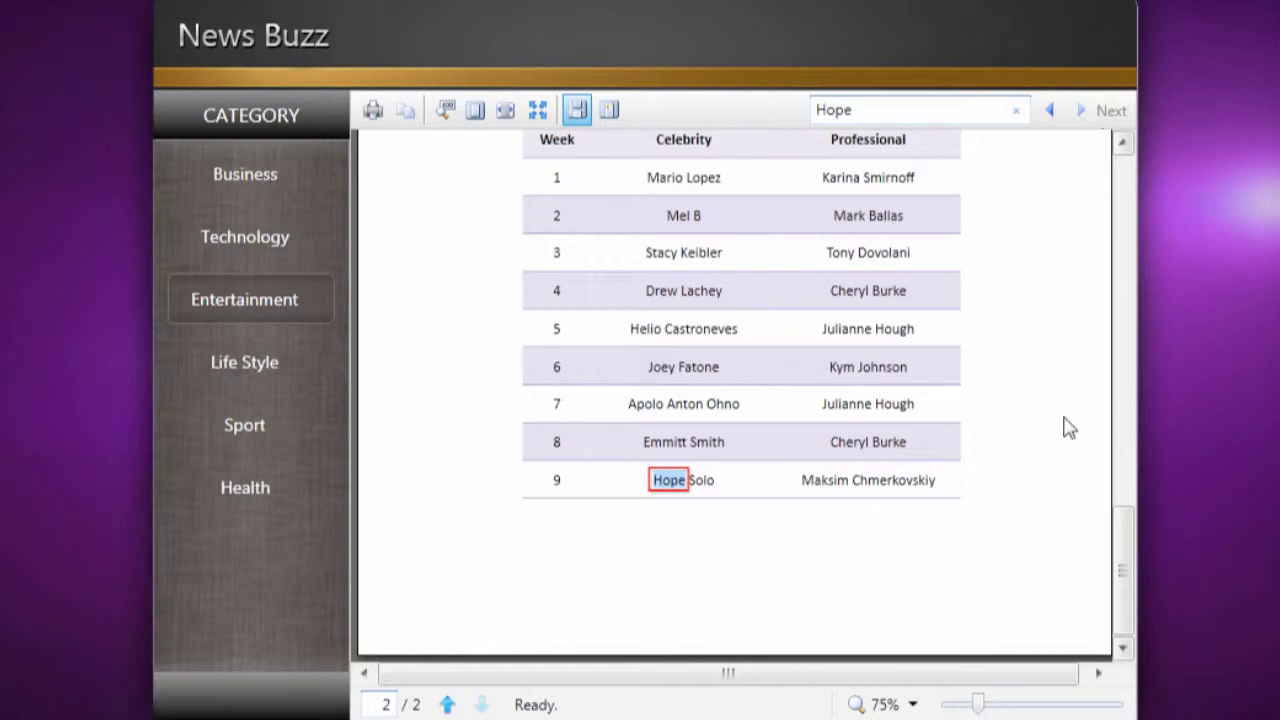
{"action": "left_click_drag", "start_coordinate": [1122, 555], "coordinate": [1116, 180]}
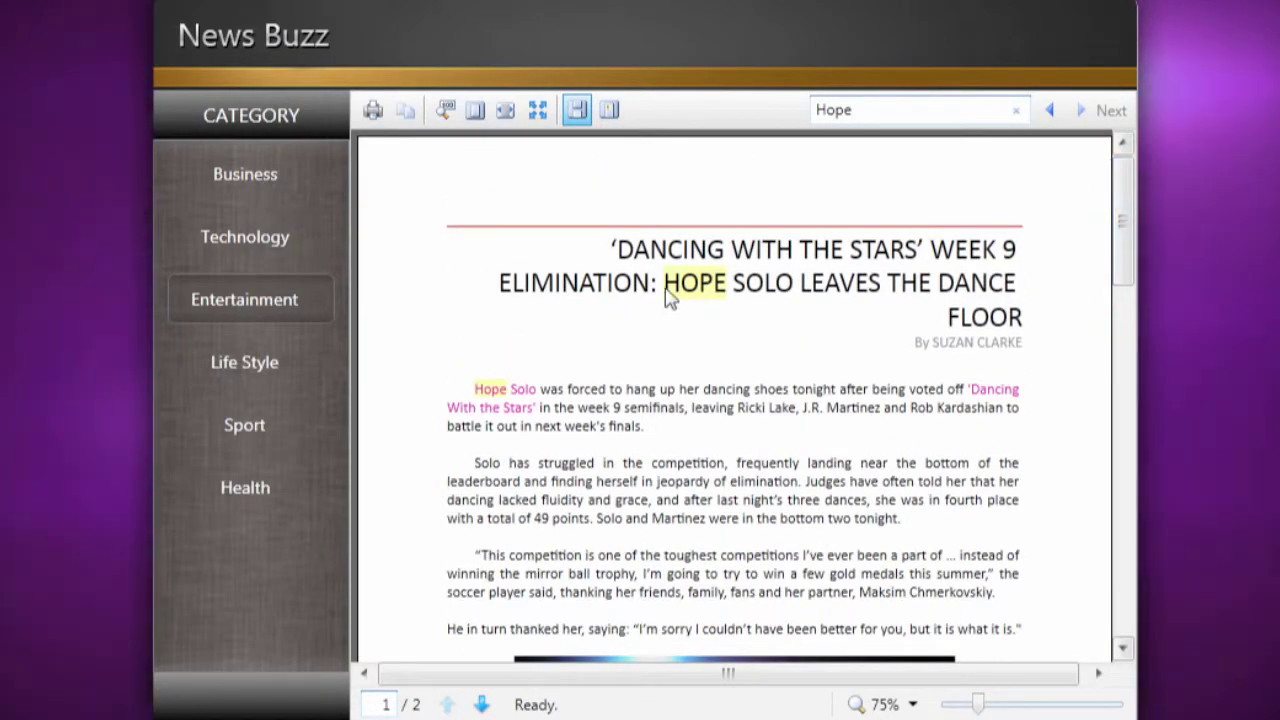
{"action": "left_click_drag", "start_coordinate": [668, 296], "coordinate": [778, 303]}
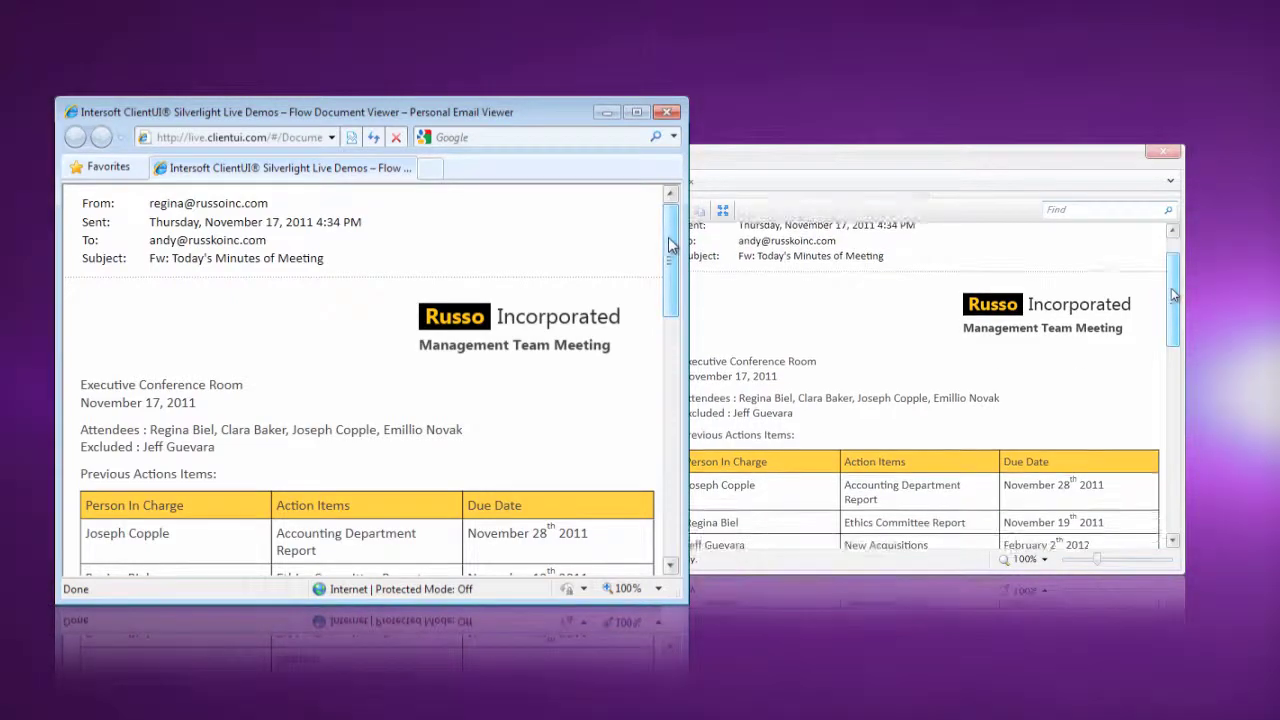
{"action": "mouse_move", "coordinate": [671, 240]}
{"action": "left_mouse_down"}
{"action": "mouse_move", "coordinate": [663, 466]}
{"action": "mouse_move", "coordinate": [670, 237]}
{"action": "left_mouse_up"}
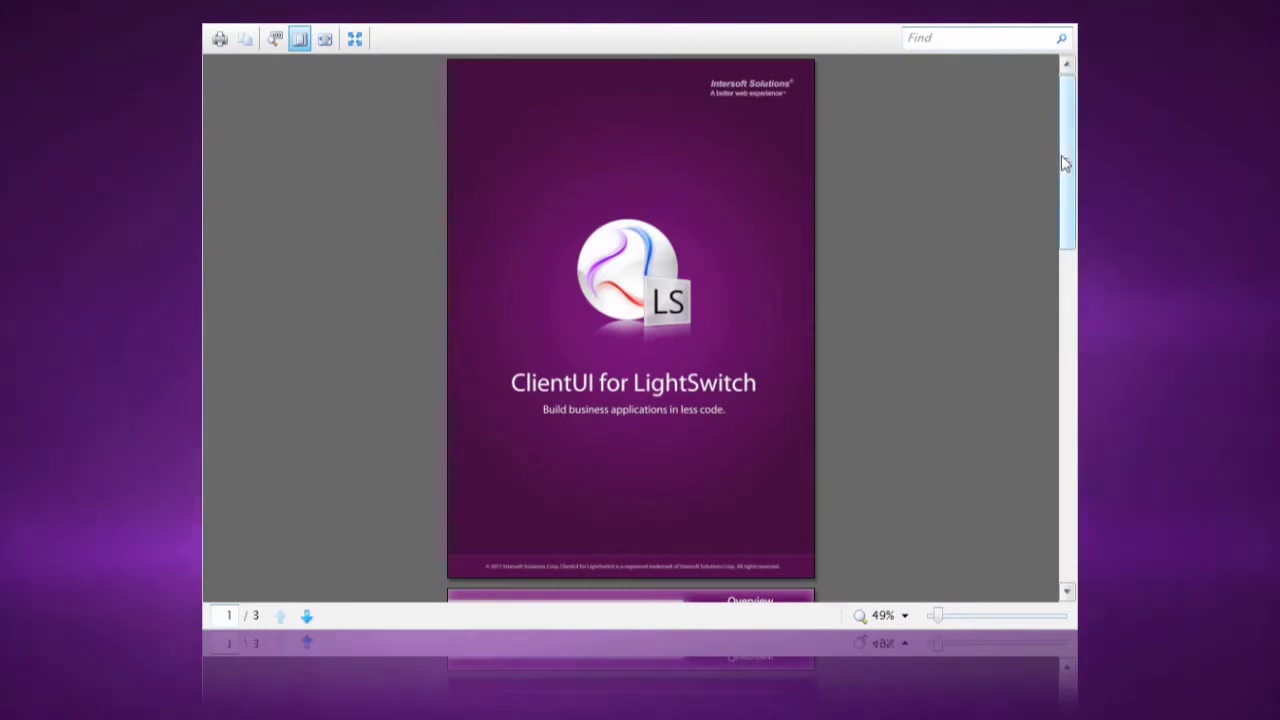
{"action": "mouse_move", "coordinate": [1064, 163]}
{"action": "left_mouse_down"}
{"action": "mouse_move", "coordinate": [1029, 424]}
{"action": "mouse_move", "coordinate": [1037, 129]}
{"action": "left_mouse_up"}
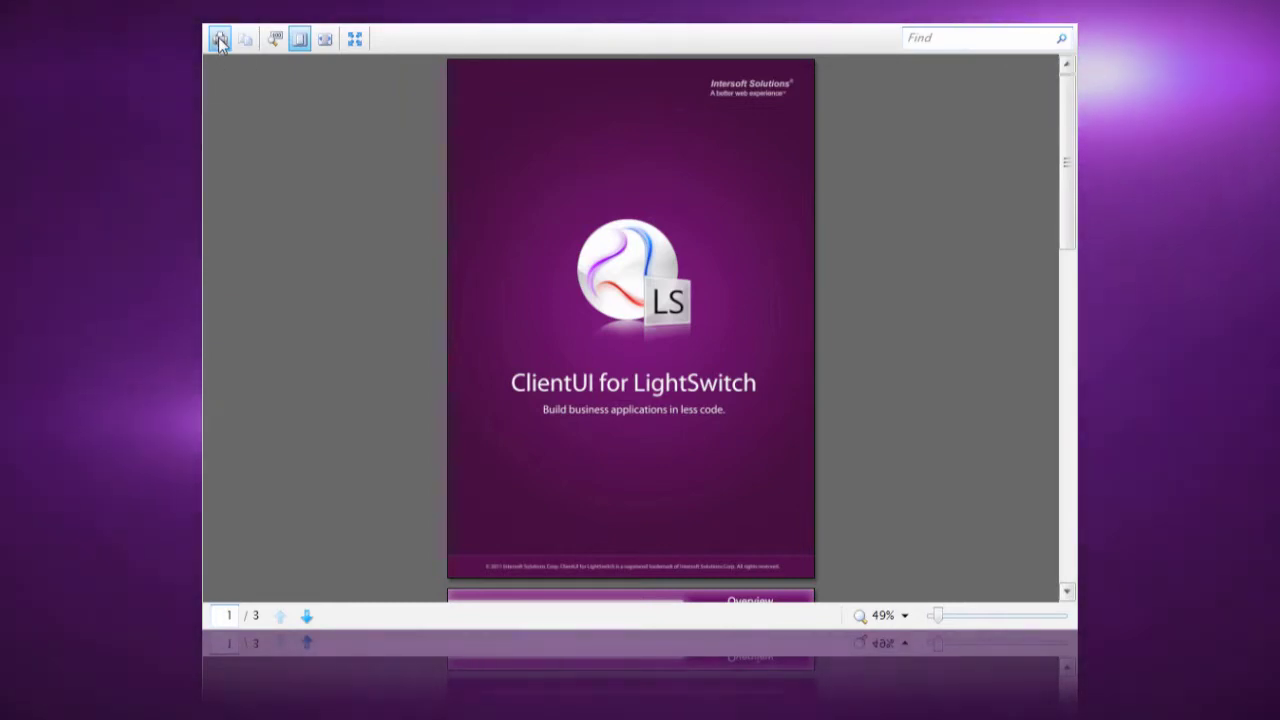
Open the Print dialog for the ClientUI for LightSwitch brochure
{"action": "left_click", "coordinate": [220, 39]}
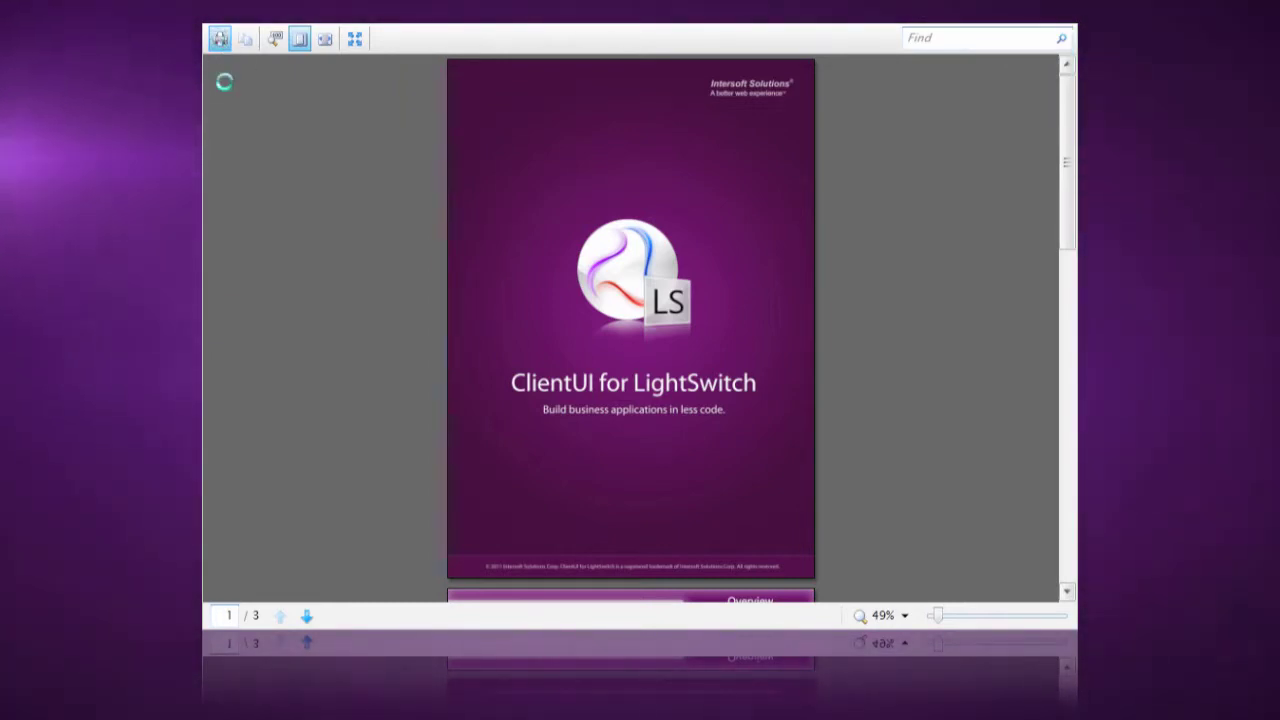